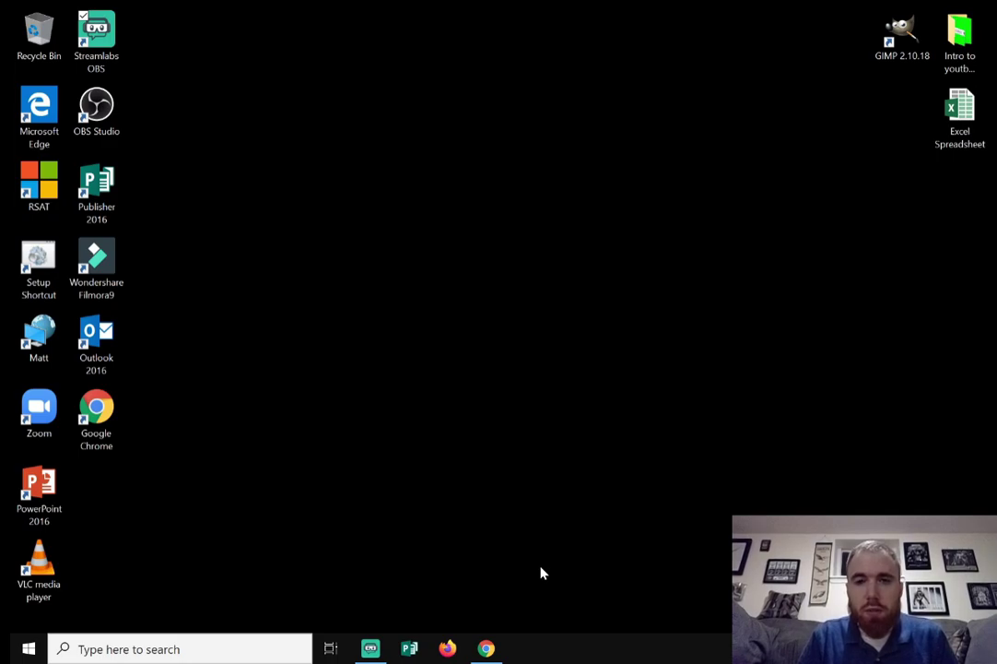
Step: Search Google in Chrome for 'open office' by picking it from the suggestions
left_click(486, 648)
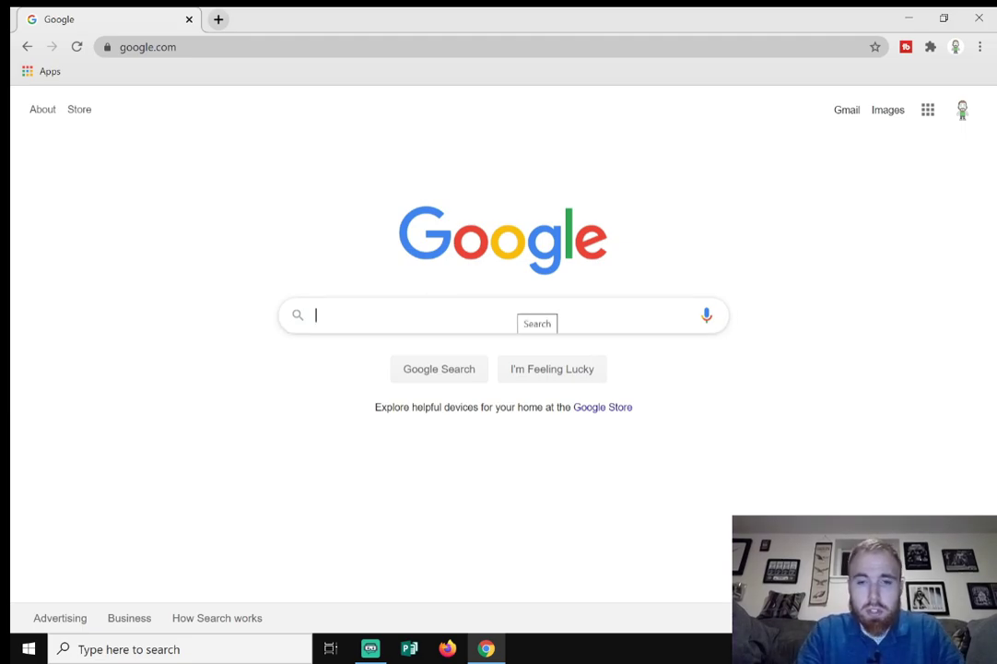
type("open")
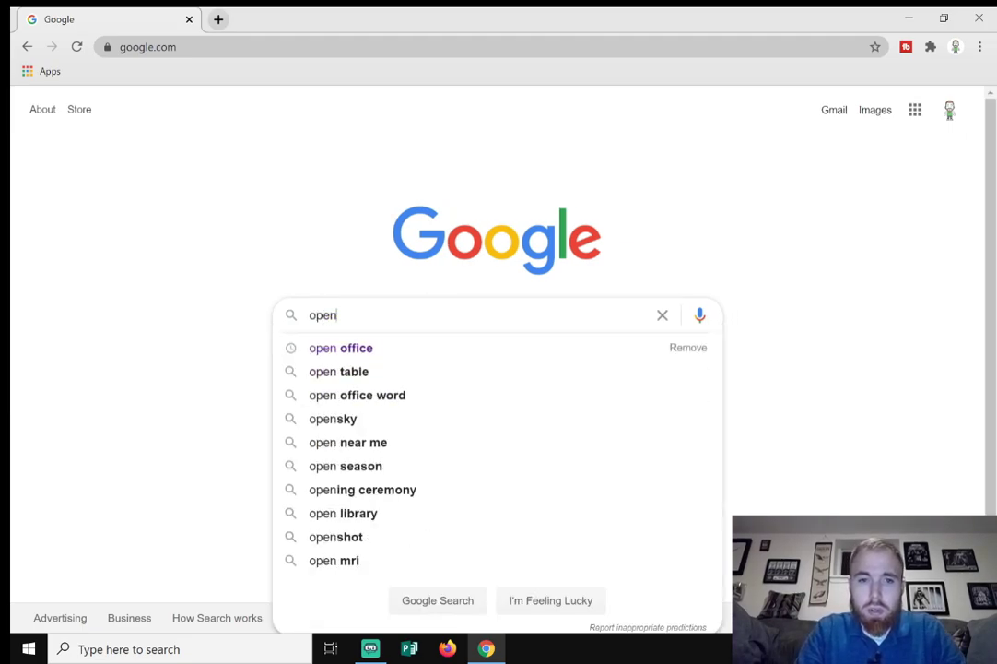
key("Down")
key("Return")
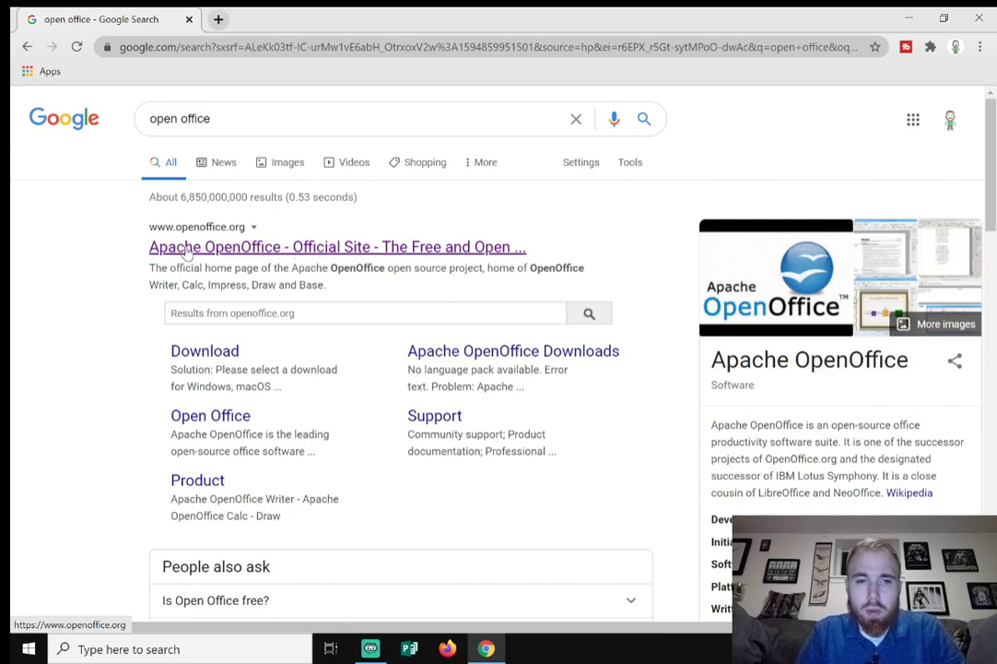
Step: Visit openoffice.org, read the Why Apache OpenOffice page, then go back to the home page
left_click(233, 247)
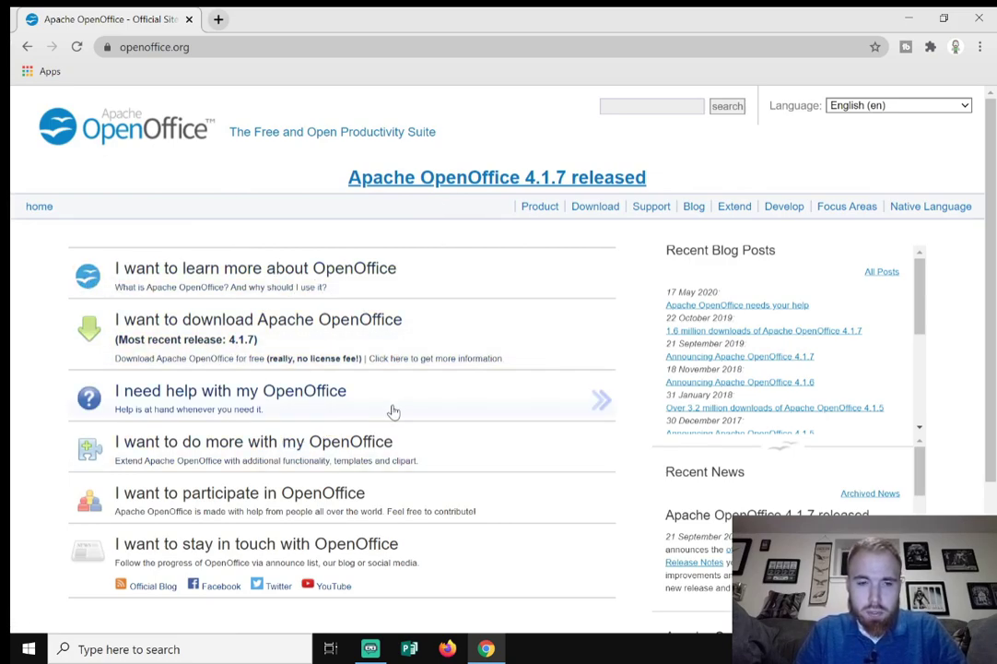
left_click(169, 290)
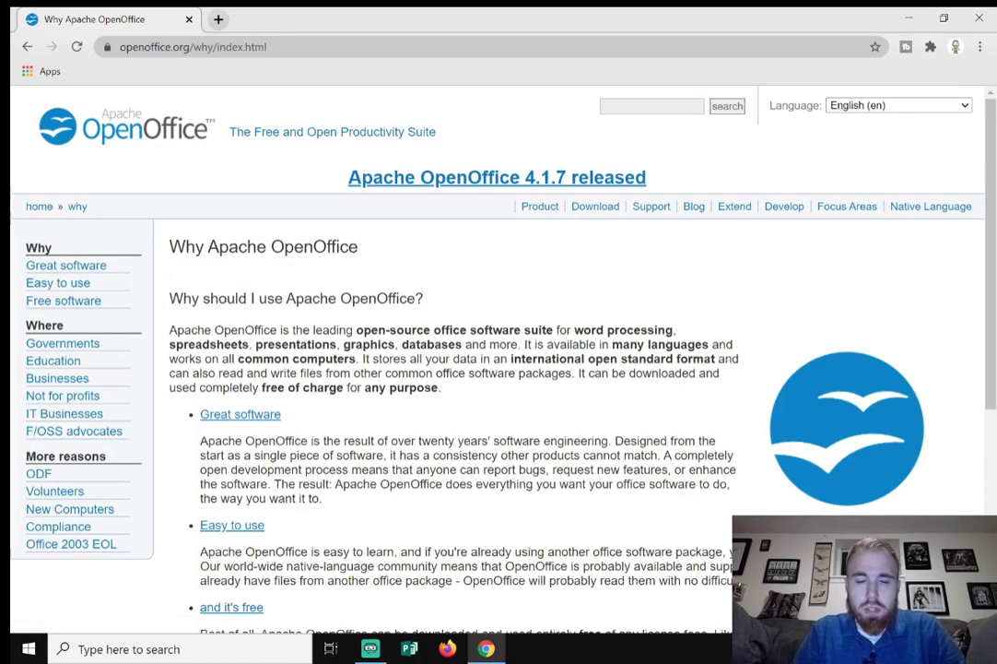
scroll(554, 345, "down", 3)
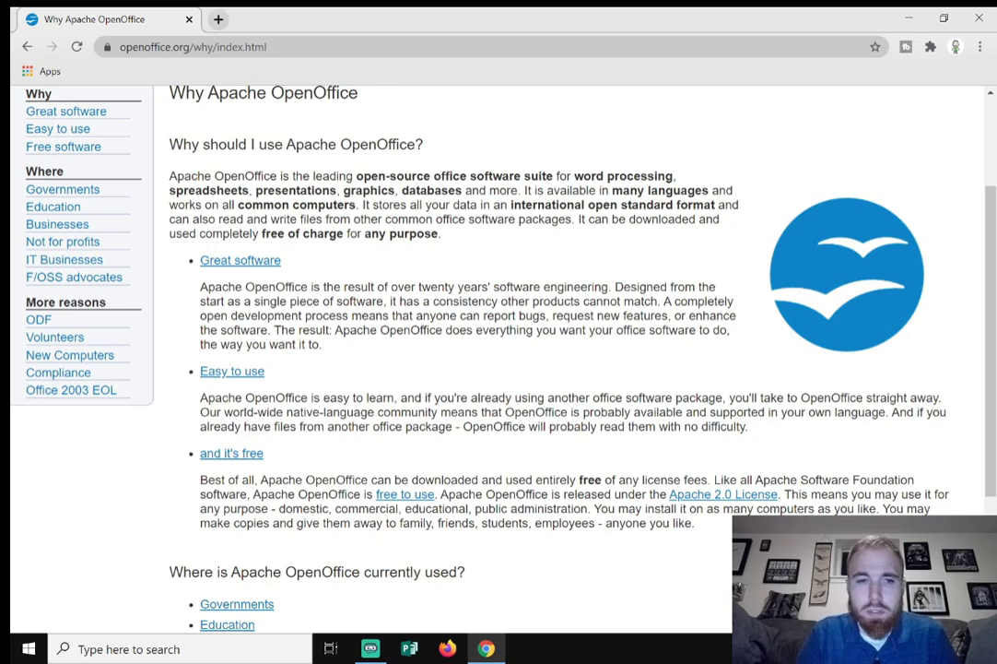
scroll(498, 359, "down", 2)
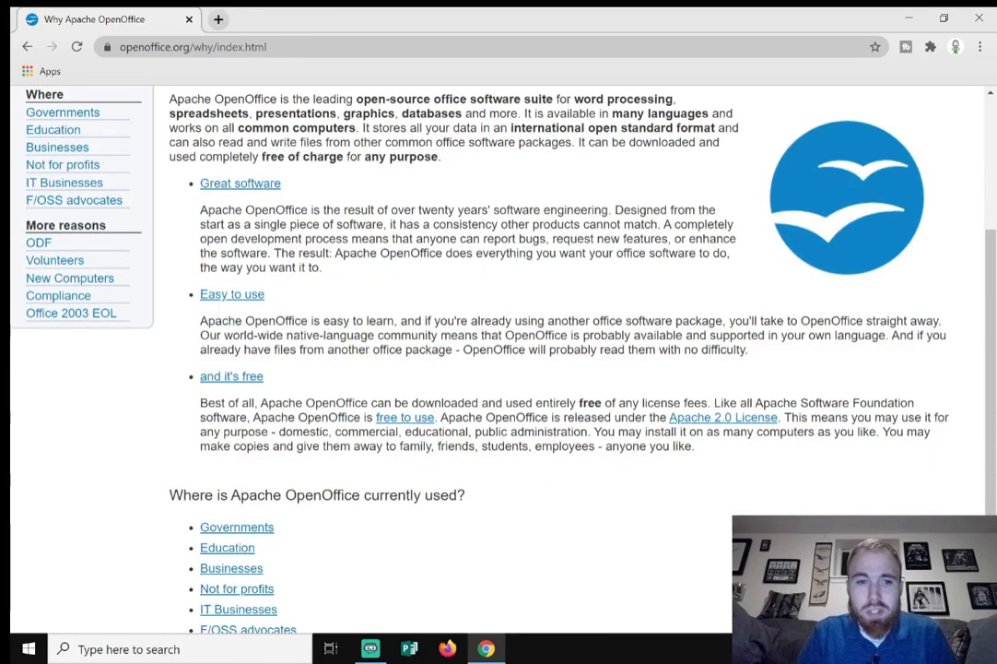
scroll(516, 291, "up", 3)
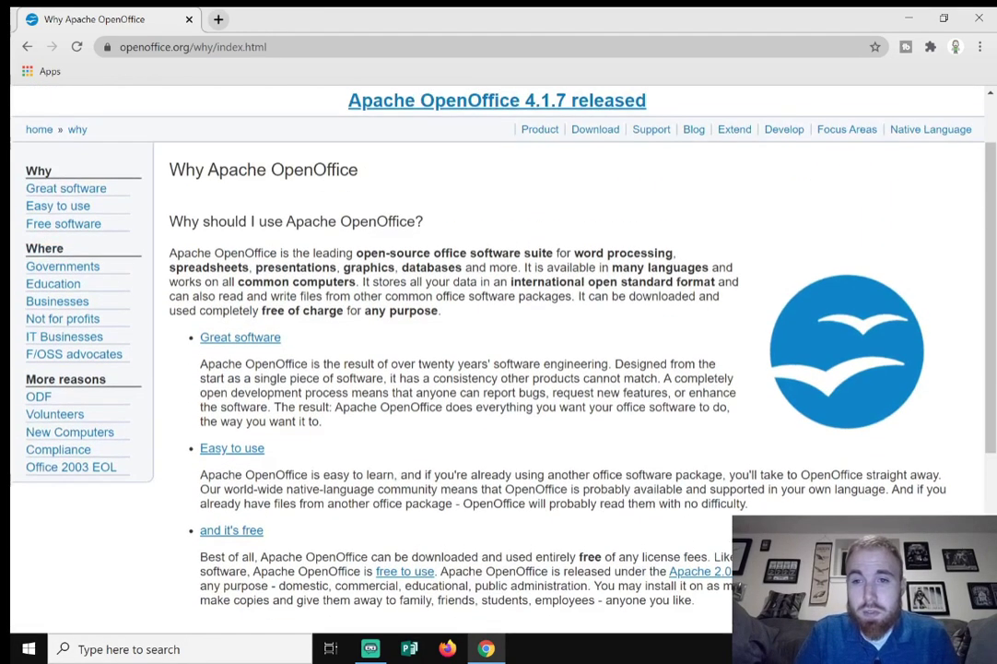
left_click(25, 46)
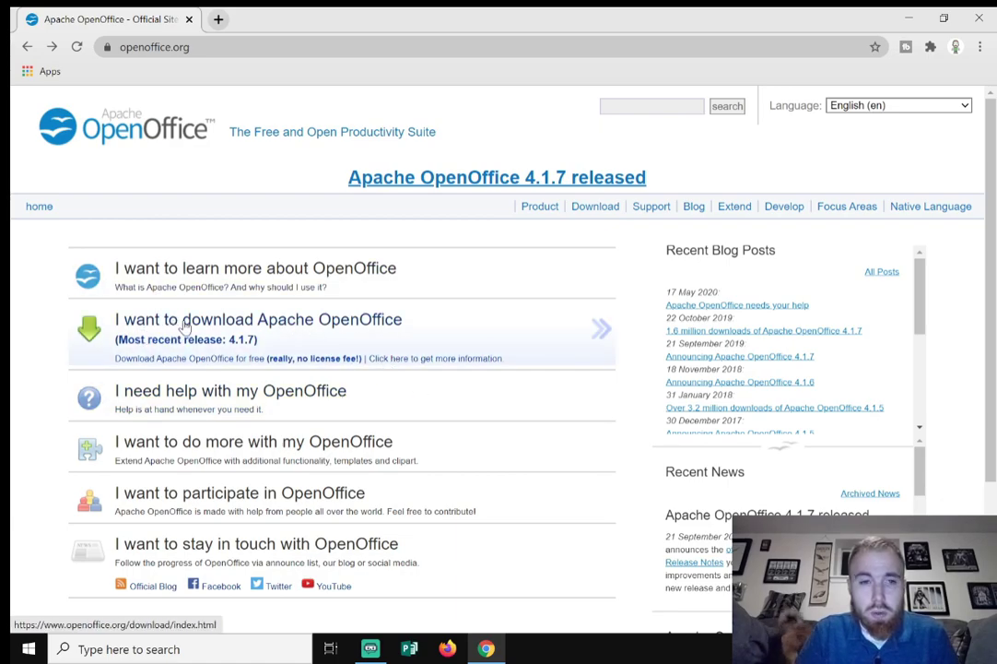
Step: Open the download page, keeping Windows (EXE), English [US] and version 4.1.7 selected
left_click(242, 324)
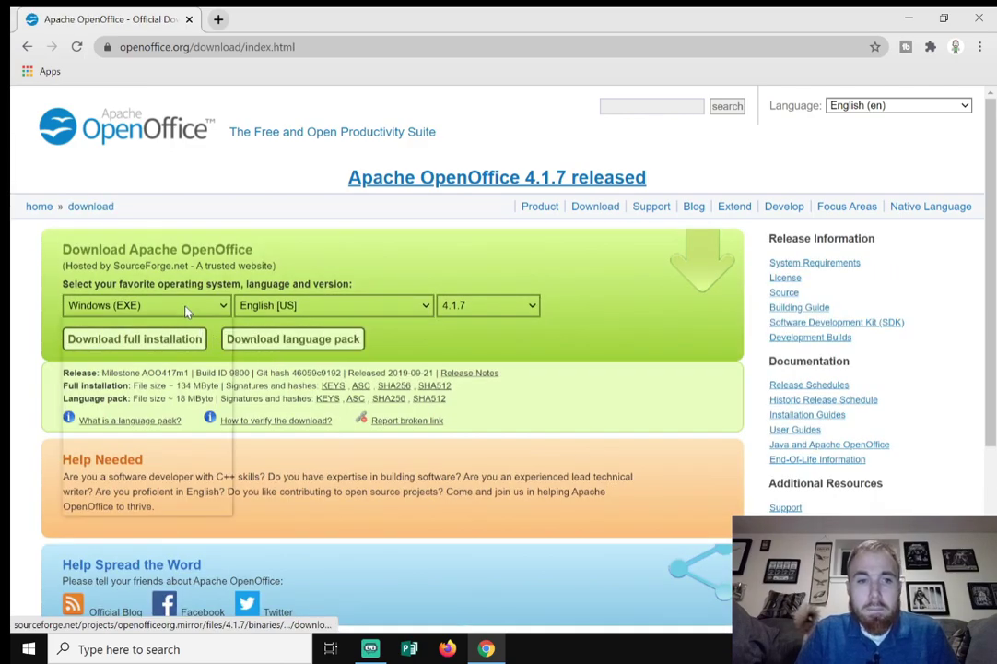
left_click(184, 308)
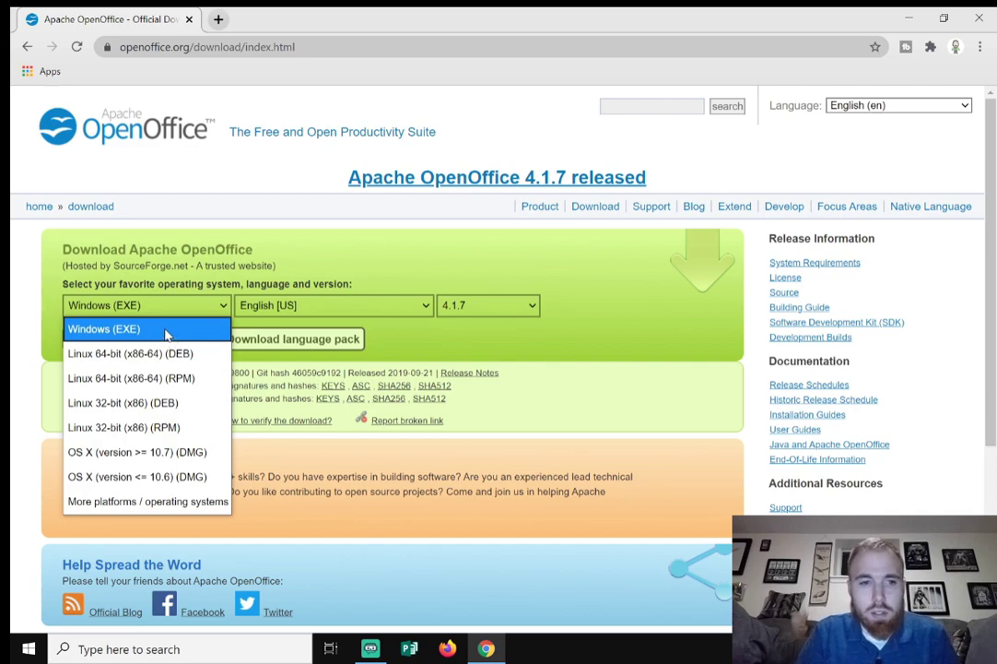
left_click(166, 330)
left_click(492, 309)
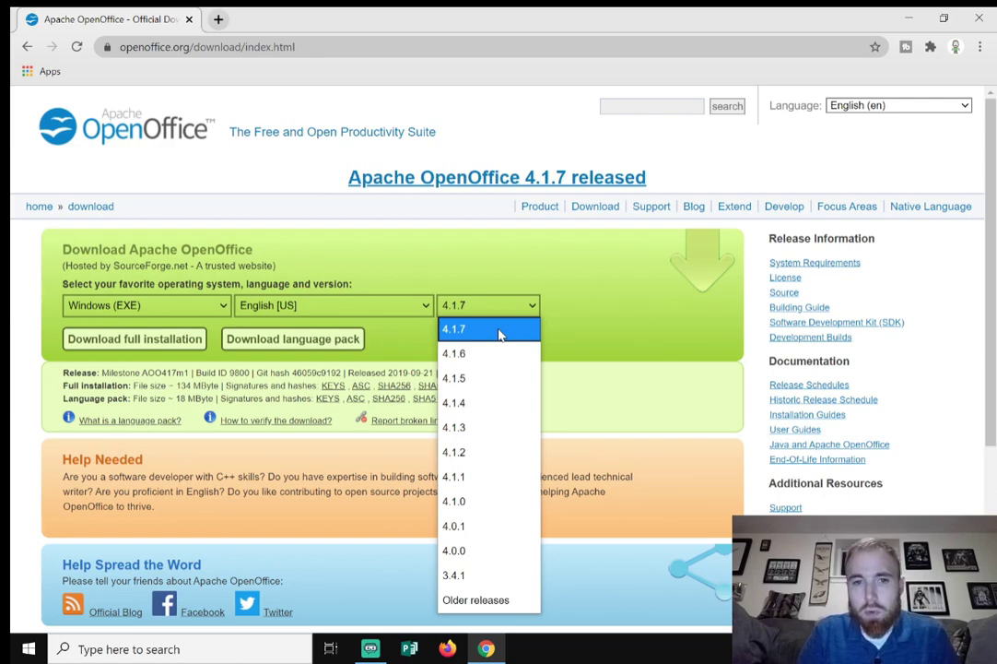
left_click(499, 333)
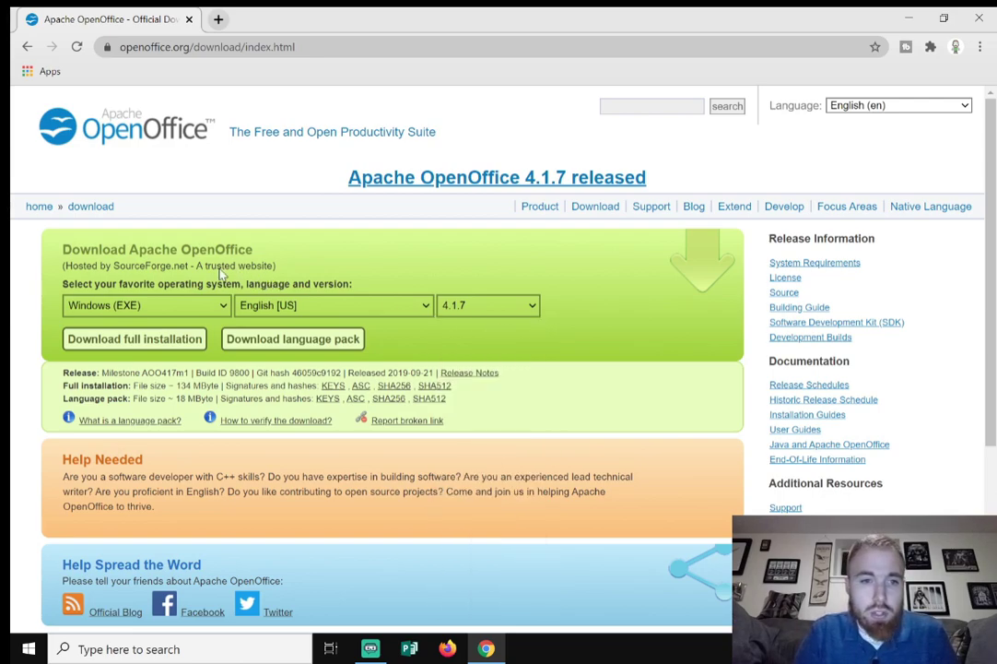
Step: Download the full 135 MB Apache_OpenOffice_4.1.7_Win_x86_install_en-US.exe installer from SourceForge
left_click(163, 341)
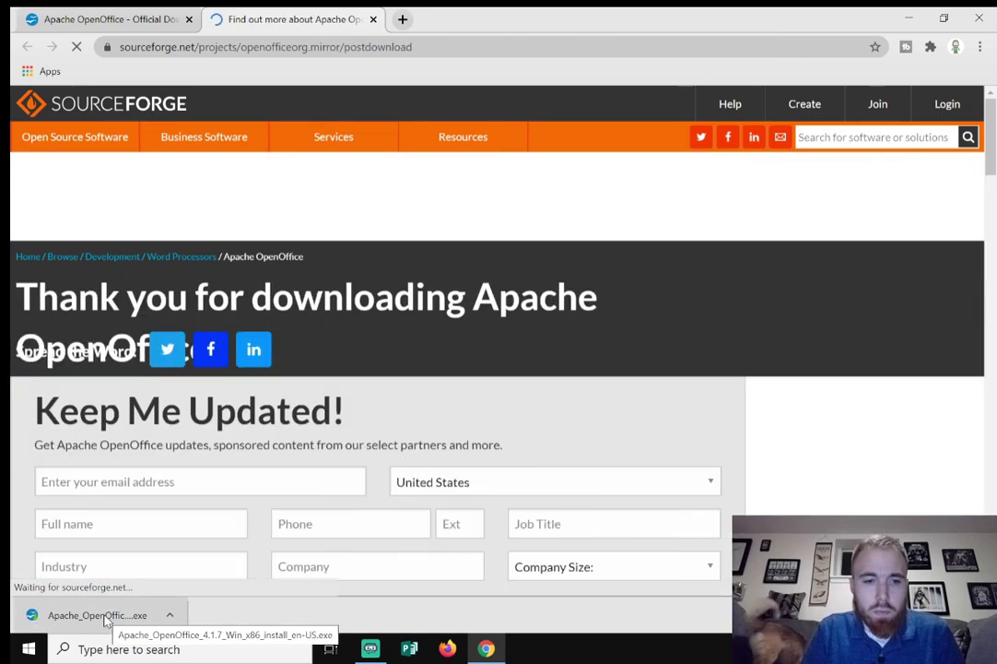
Step: Run the downloaded installer and extract its files to the default desktop folder
left_click(104, 620)
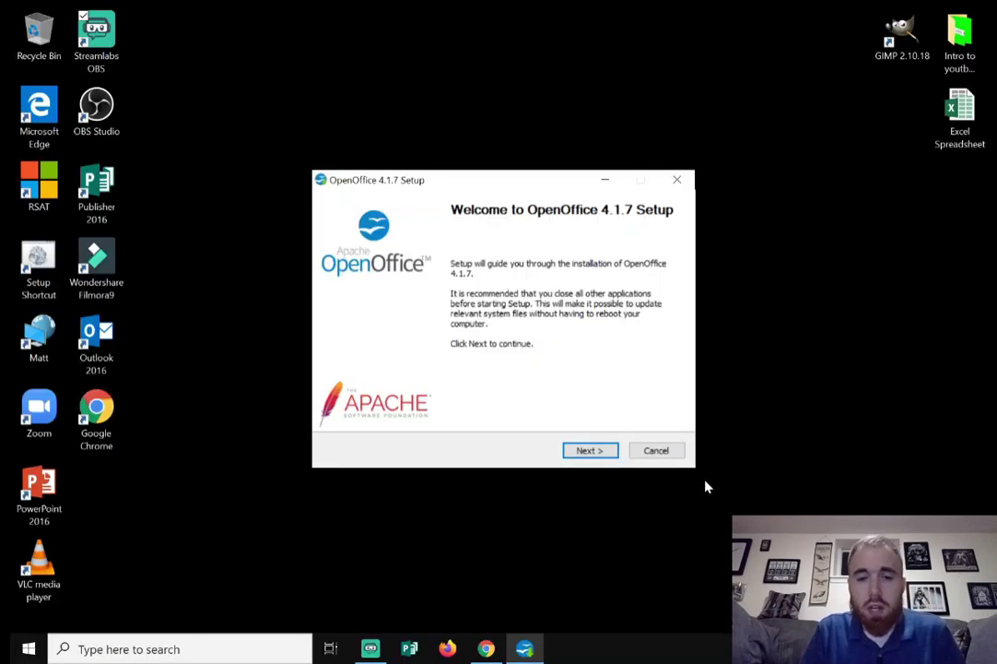
left_click(591, 451)
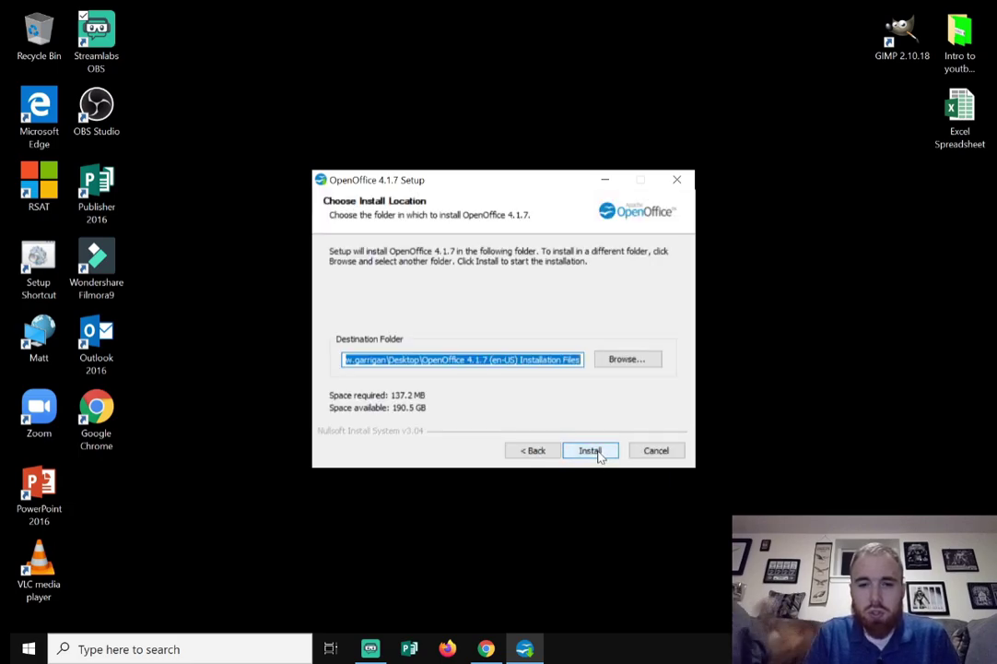
left_click(597, 451)
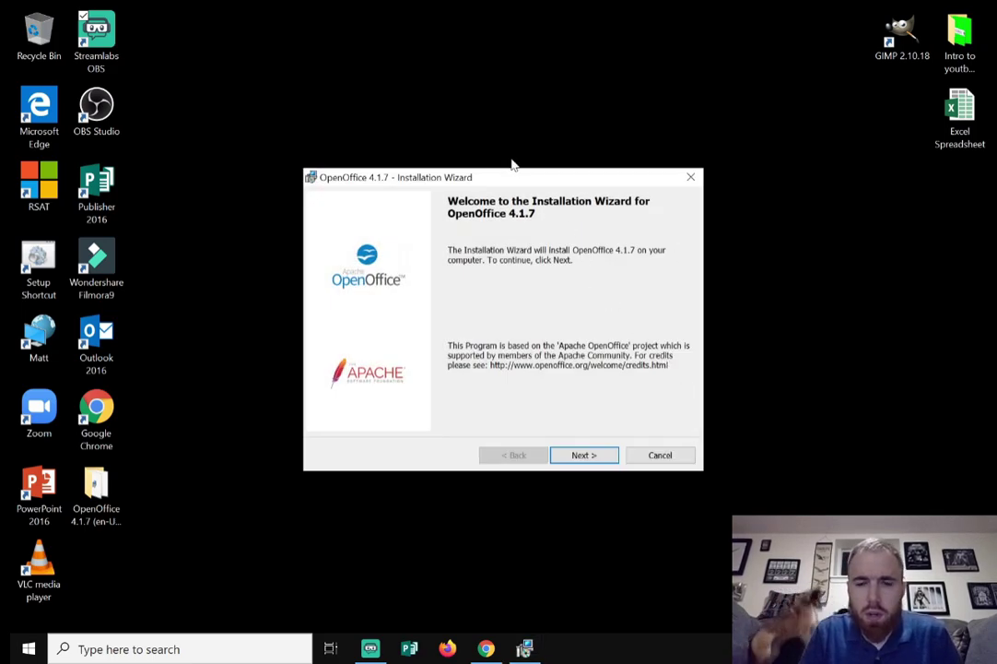
Step: Enter the customer information, then keep Typical setup with the desktop start link checked
left_click(596, 456)
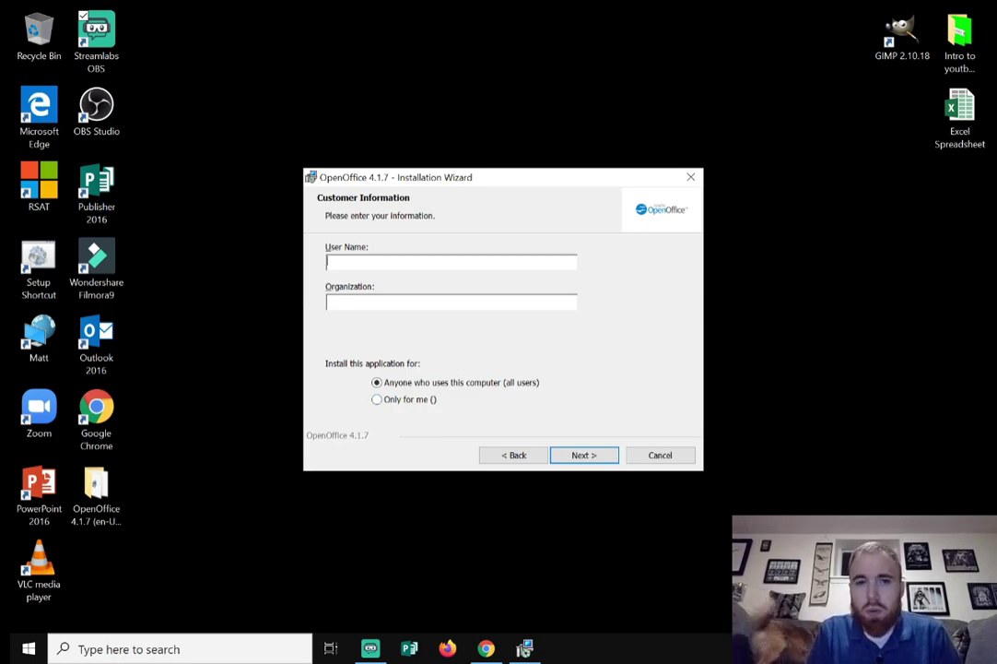
type("m")
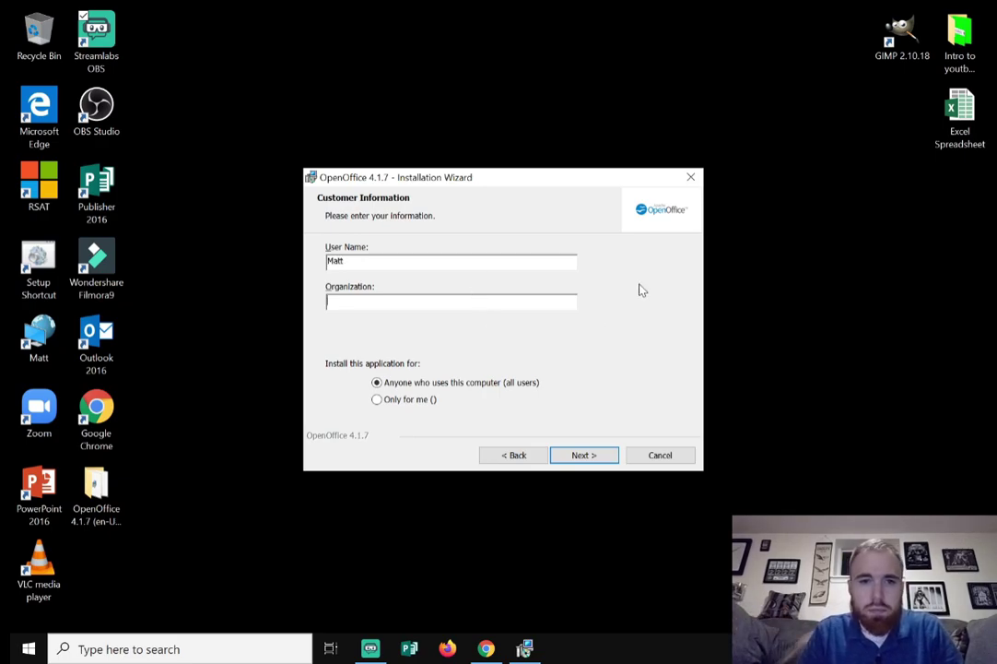
type("Home")
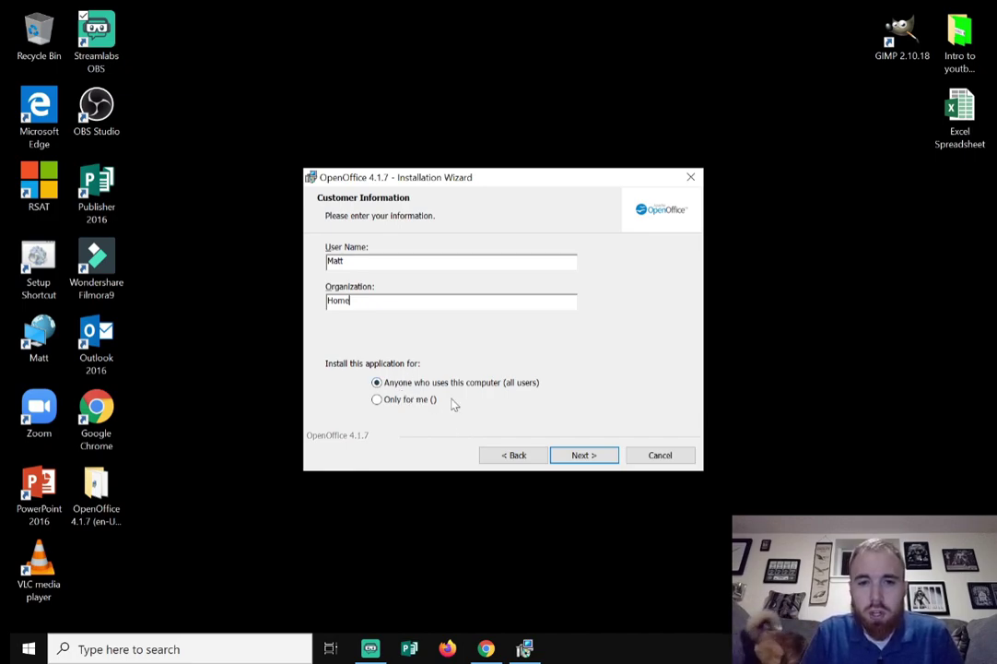
left_click(594, 458)
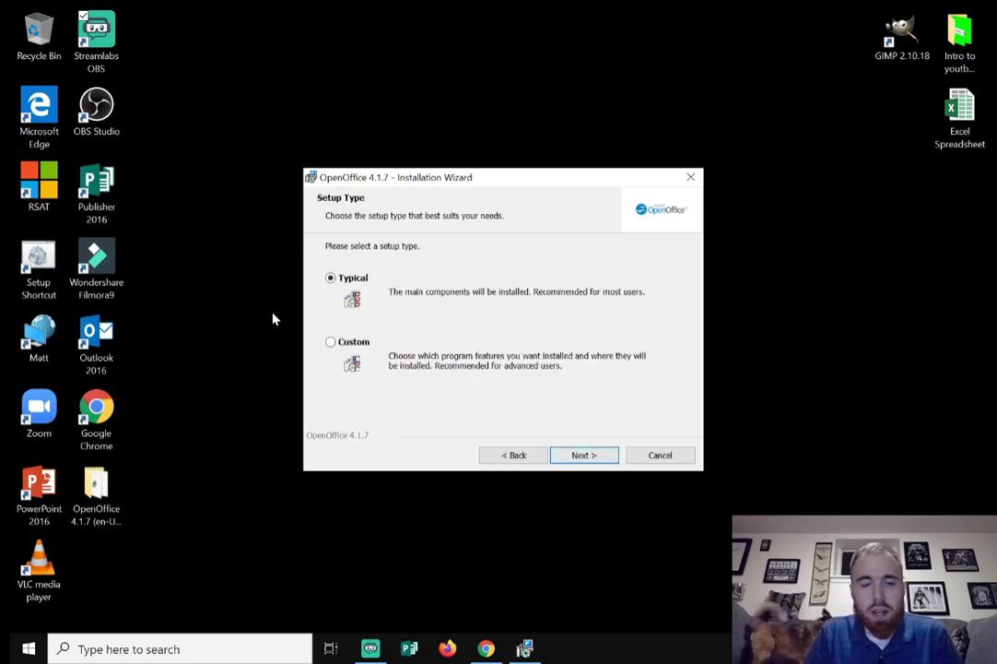
left_click(605, 457)
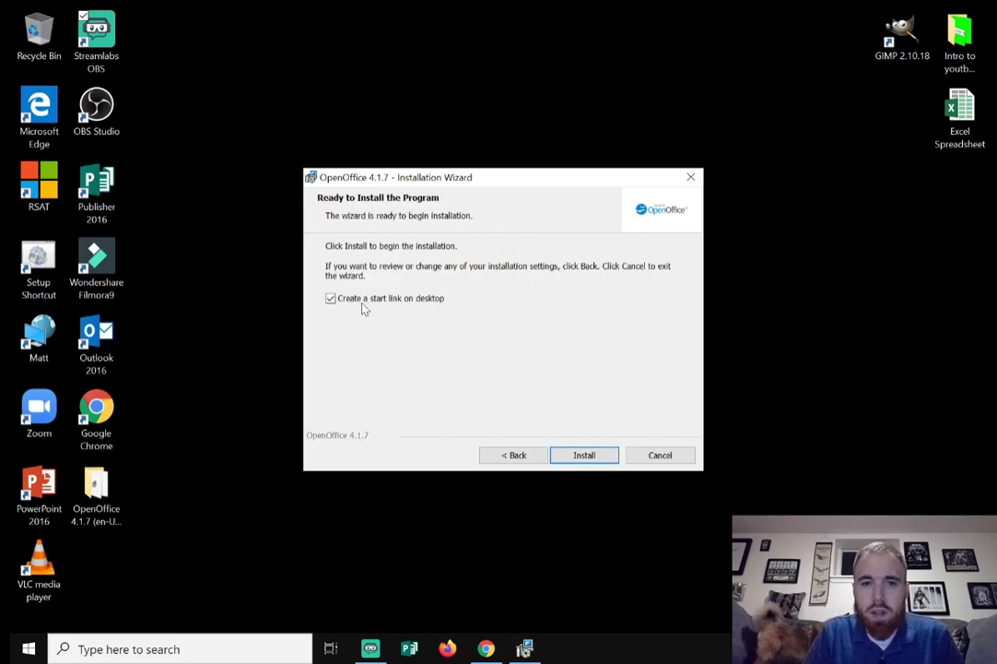
Step: Install OpenOffice 4.1.7, then move the completed wizard up and to the left
left_click(584, 455)
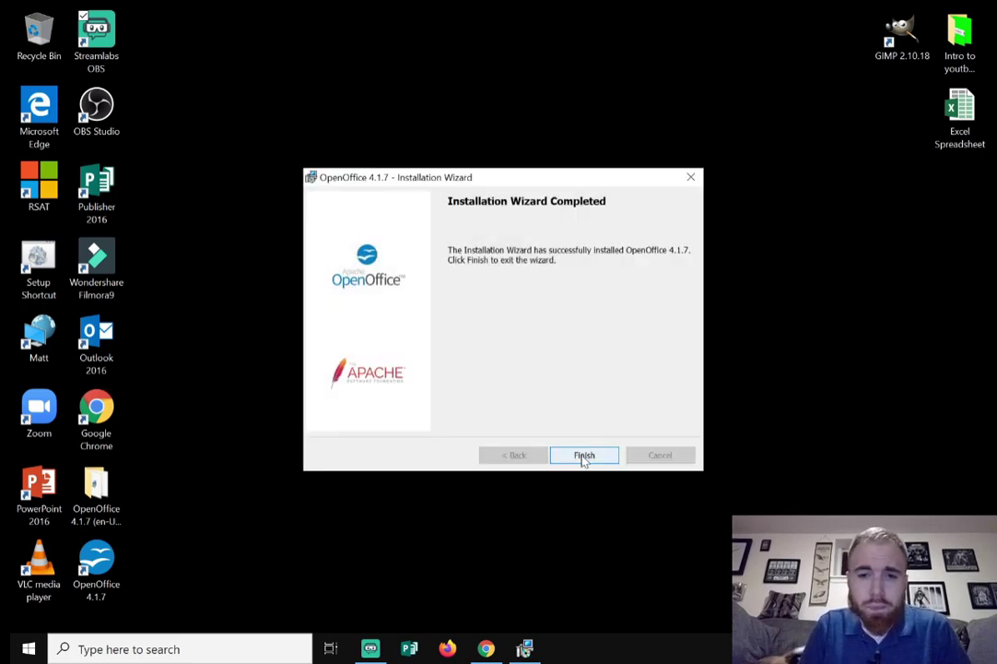
left_click_drag(574, 174, 534, 146)
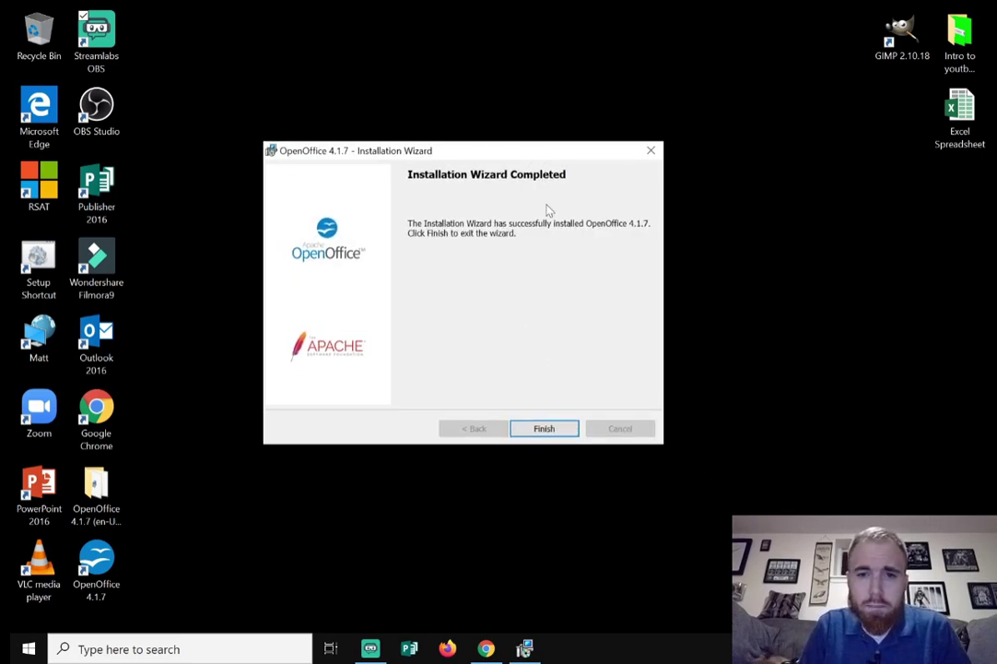
Step: Close the installer, launch OpenOffice 4.1.7, and register the user's first and last name
left_click(546, 430)
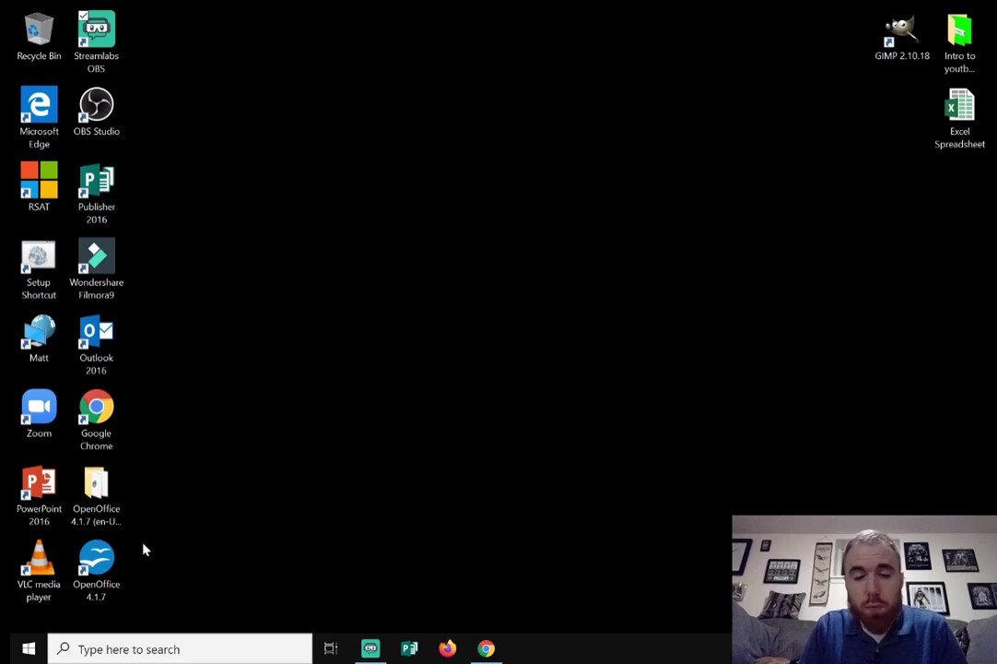
double_click(110, 571)
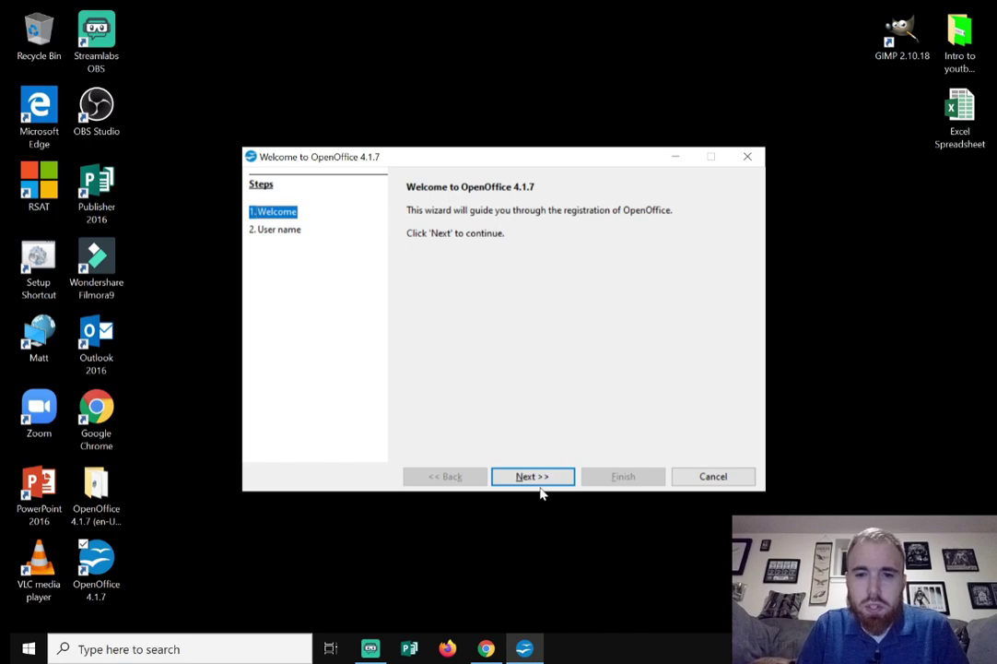
left_click(540, 480)
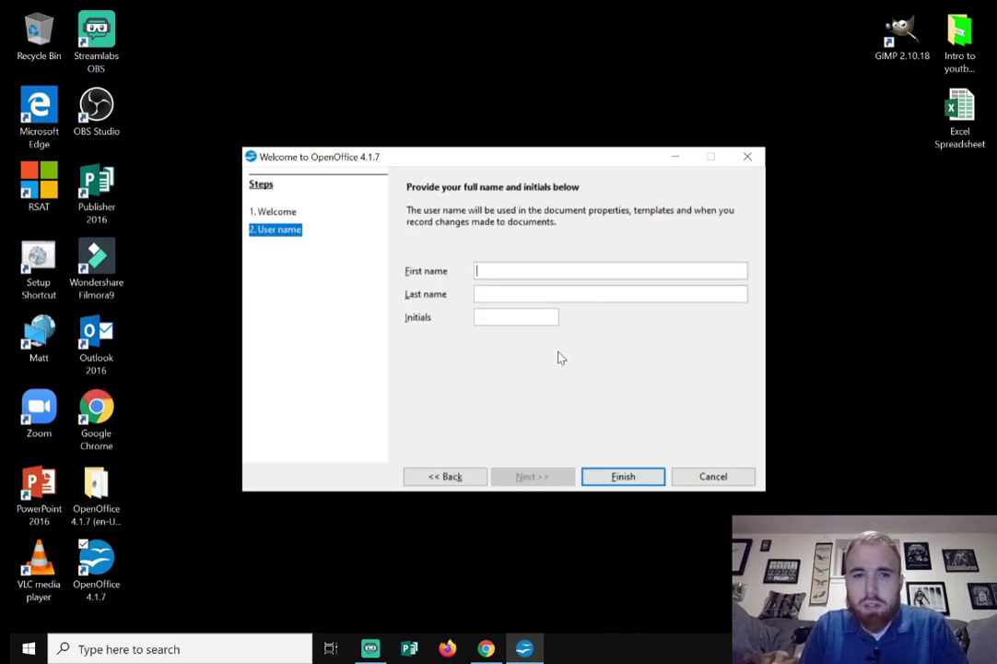
type("Matt")
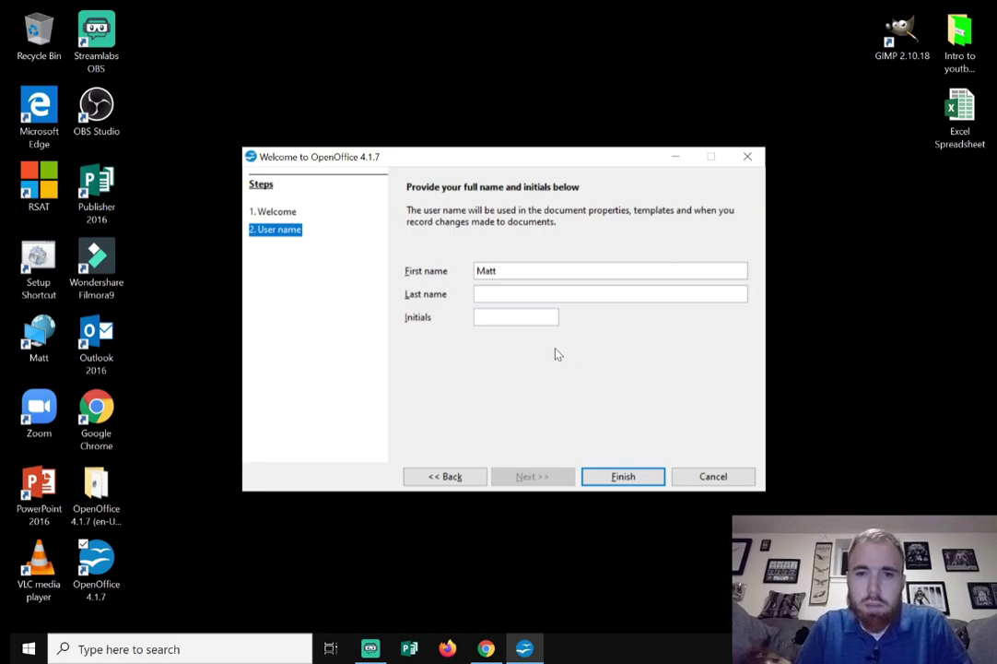
key("Tab")
type("G")
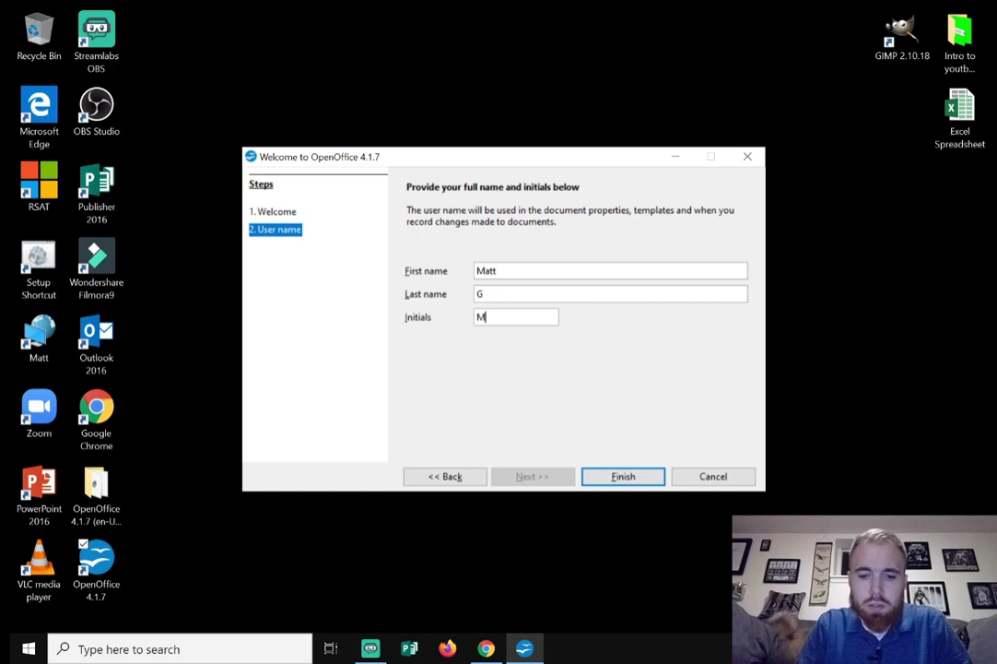
left_click(637, 478)
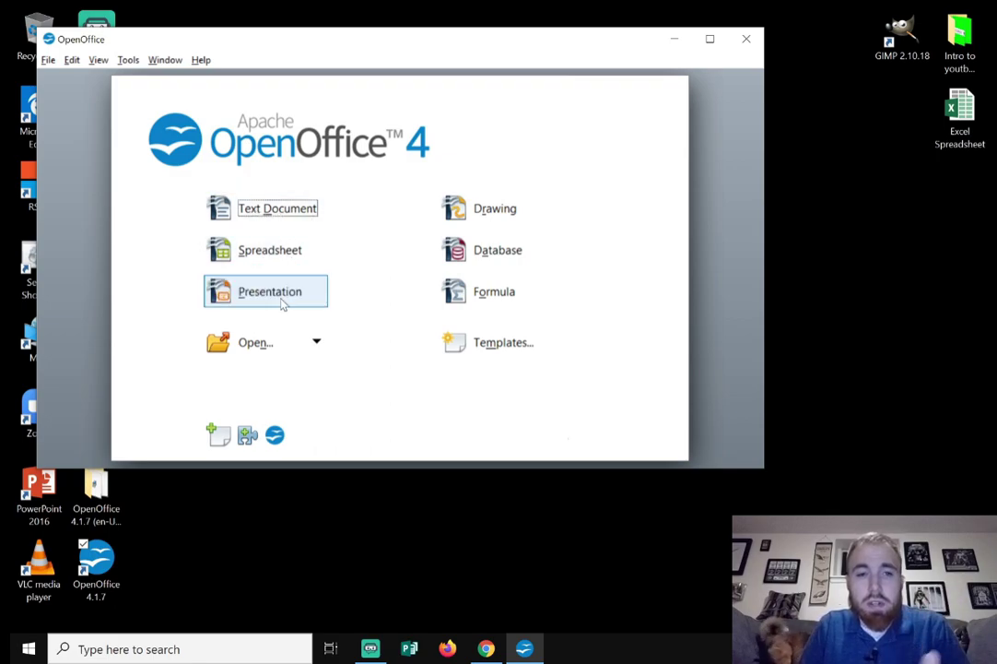
Step: Create a blank Writer document, enlarge and shift its window, then close it
left_click(297, 212)
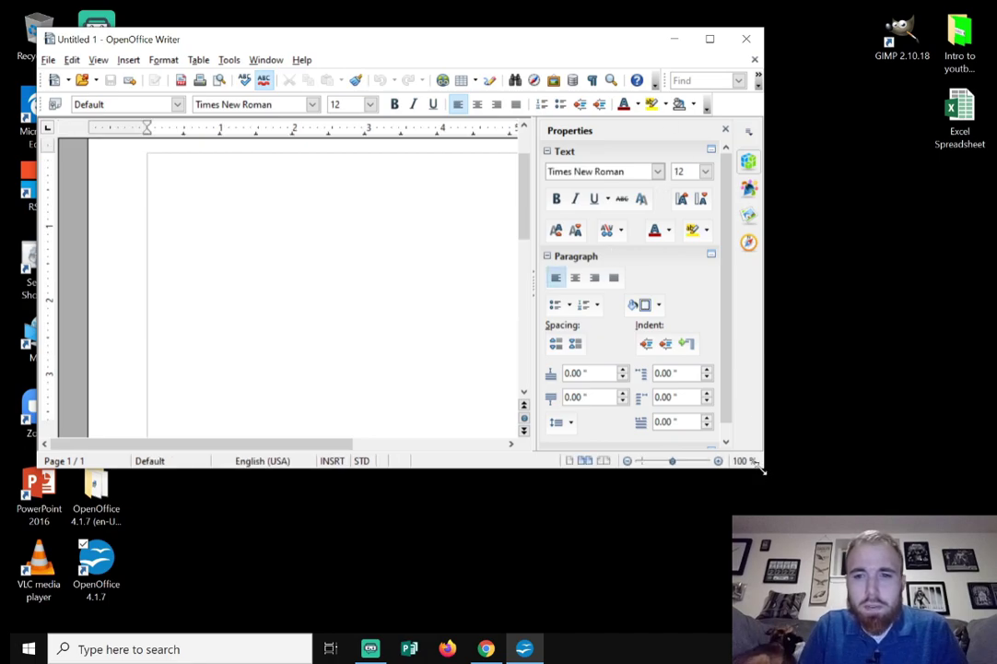
left_click_drag(761, 470, 858, 542)
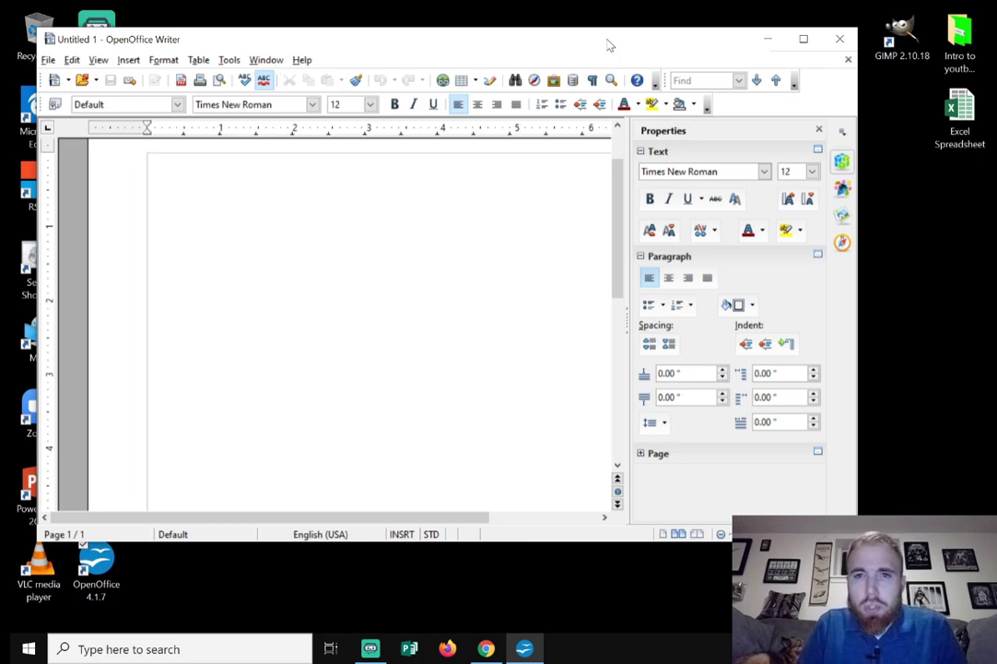
left_click_drag(609, 42, 642, 48)
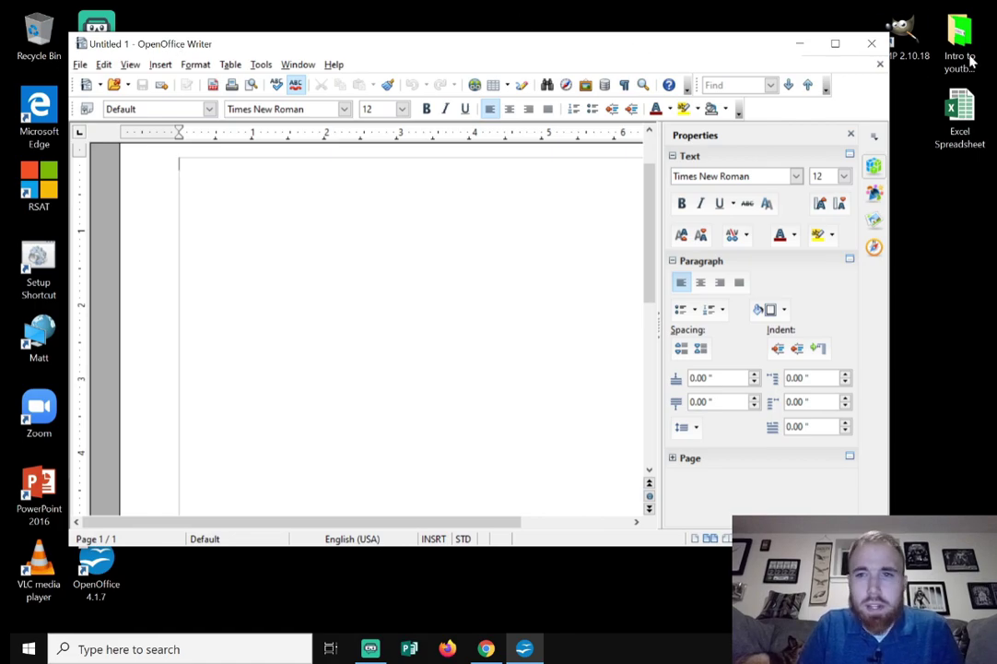
left_click(871, 43)
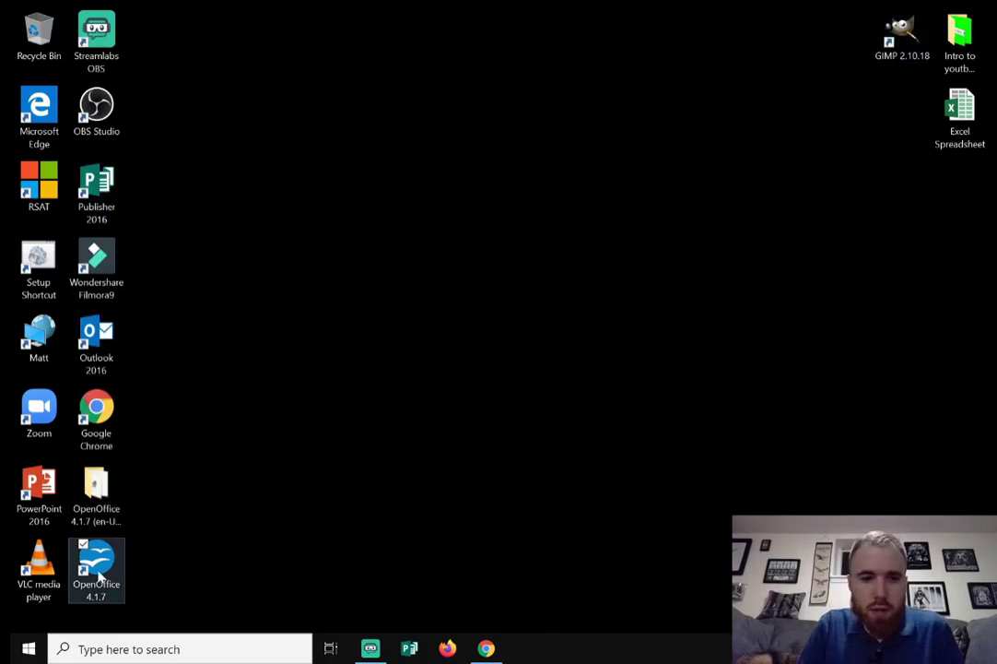
double_click(100, 573)
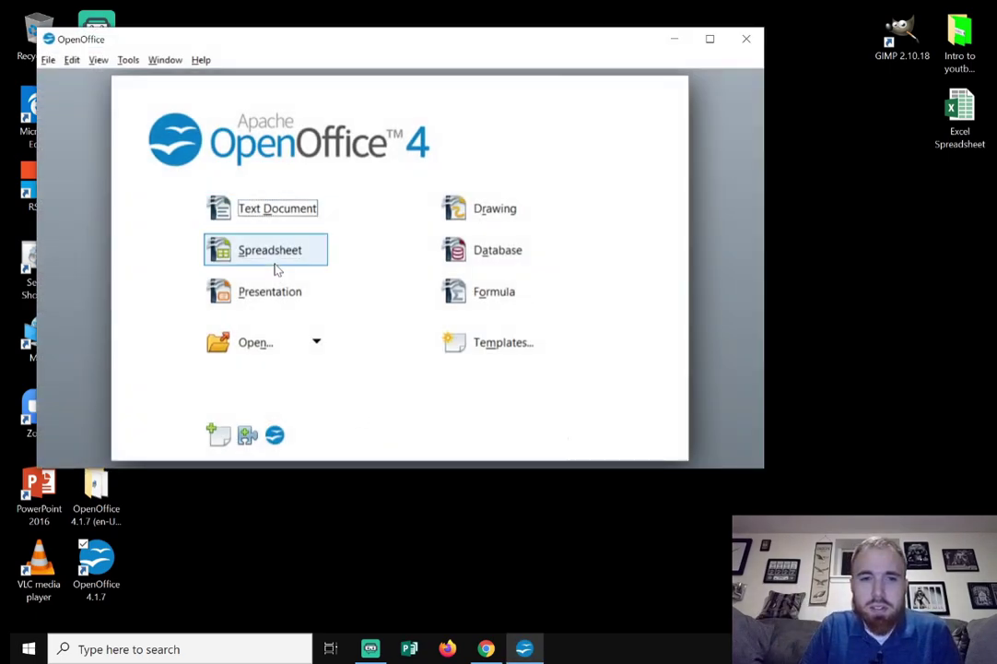
left_click(277, 259)
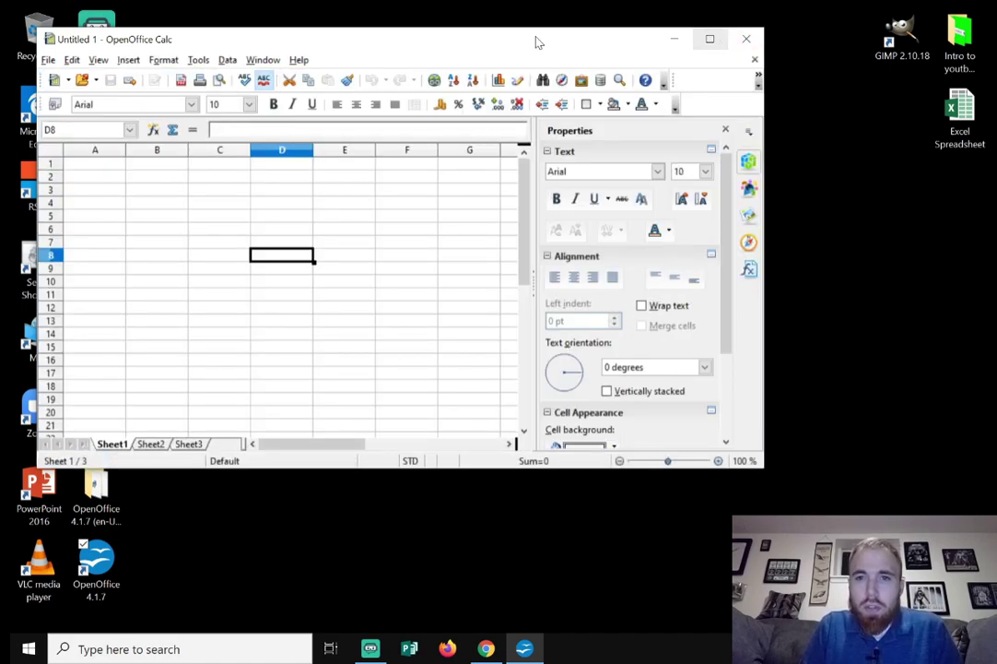
left_click_drag(535, 38, 556, 57)
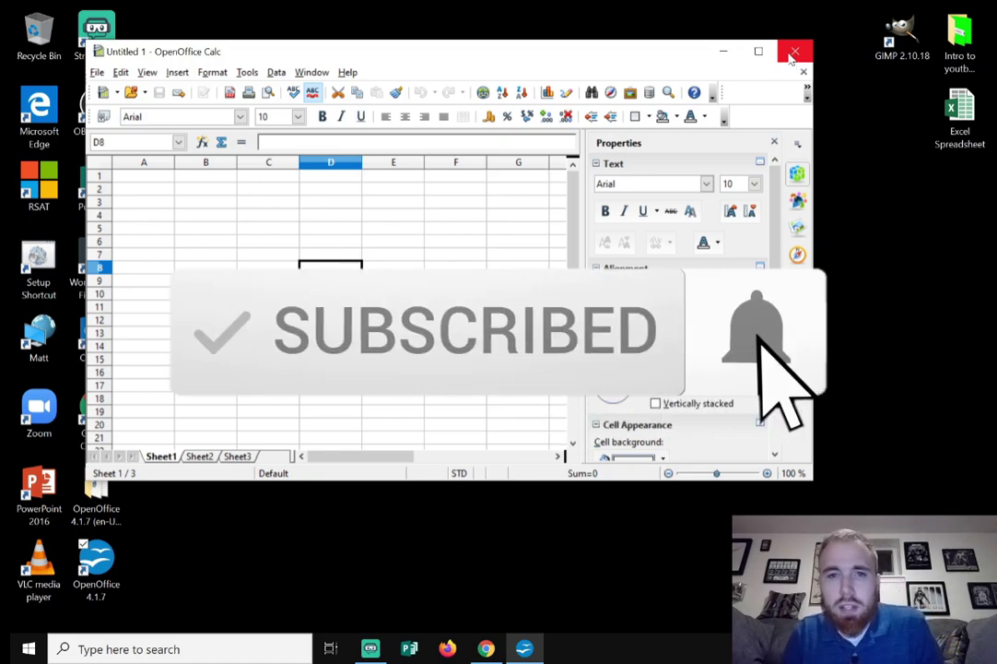
left_click(793, 56)
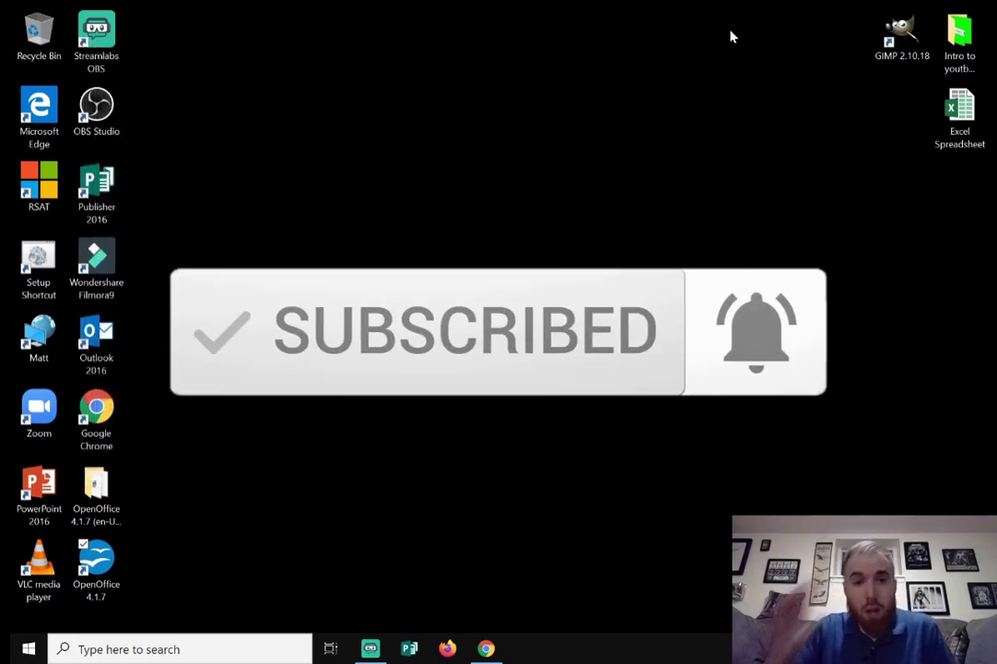